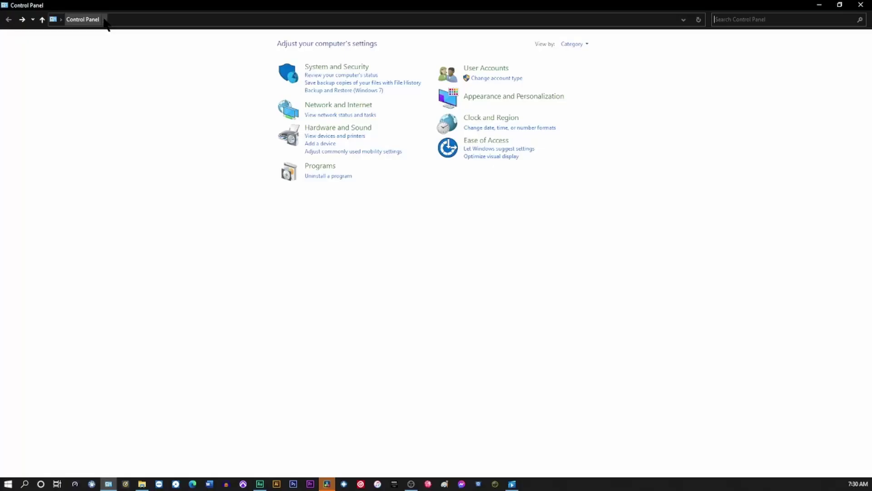
- Reach Programs and Features via All Control Panel Items and select Avid Mbox 2 Pro Driver for uninstall
{"action": "left_click", "coordinate": [104, 19]}
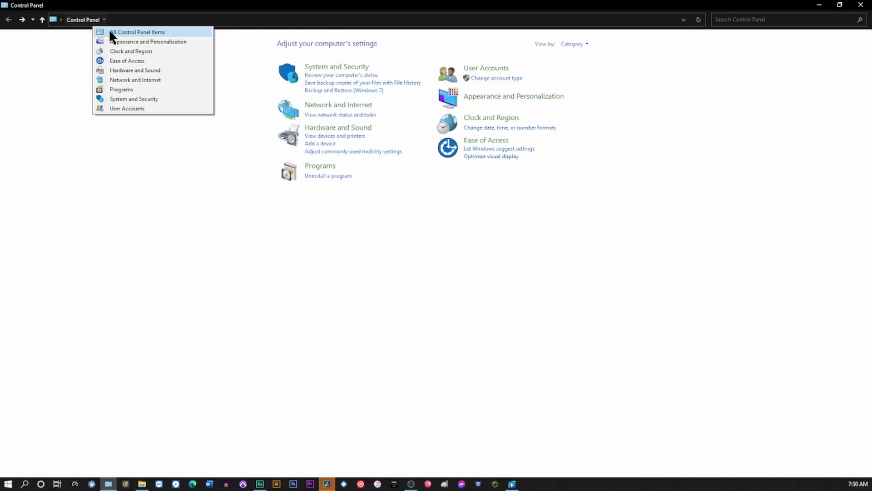
{"action": "left_click", "coordinate": [110, 34]}
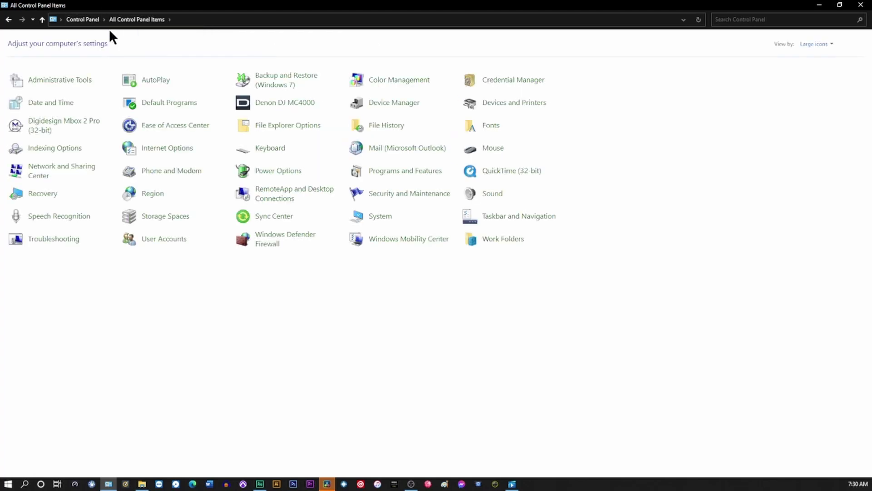
{"action": "left_click", "coordinate": [385, 171]}
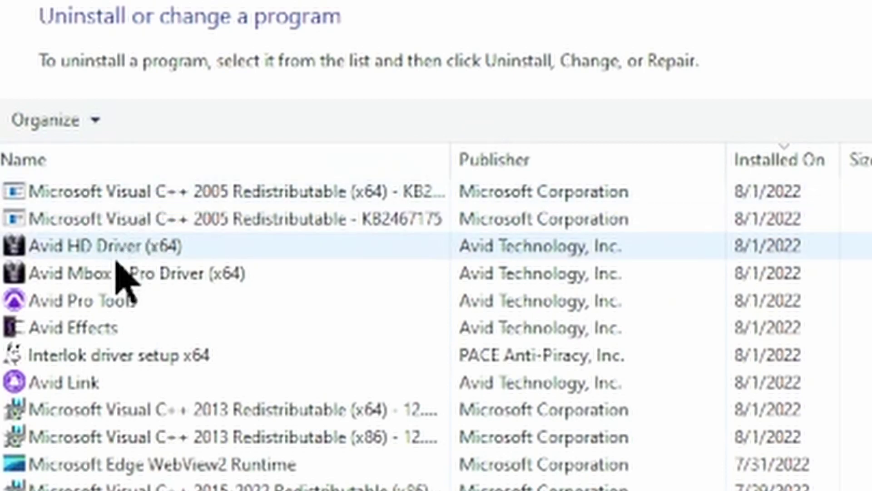
{"action": "left_click", "coordinate": [116, 276]}
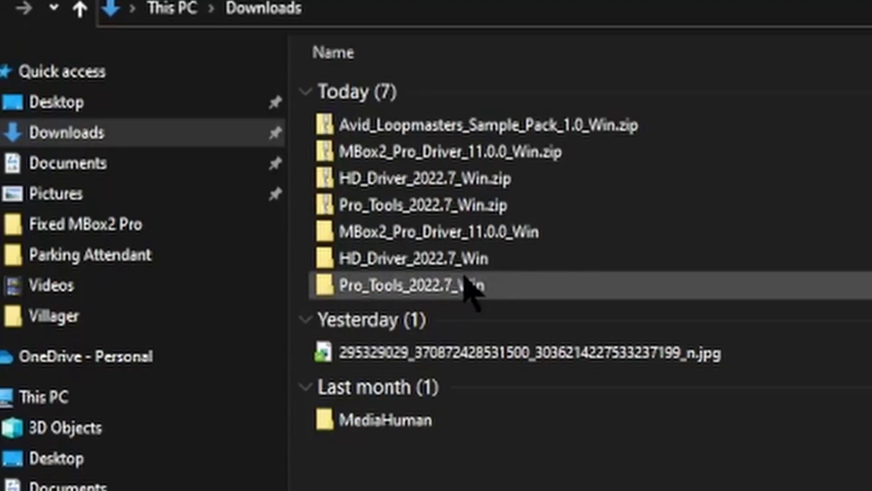
- Extract MBox2_Pro_Driver_11.0.0_Win.zip in Downloads via Extract All
{"action": "left_click", "coordinate": [384, 158]}
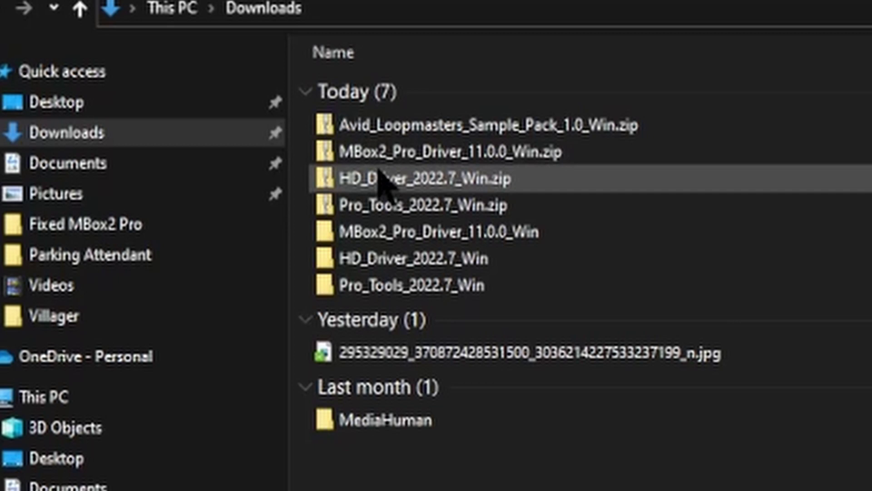
{"action": "double_click", "coordinate": [378, 152]}
{"action": "right_click", "coordinate": [378, 151]}
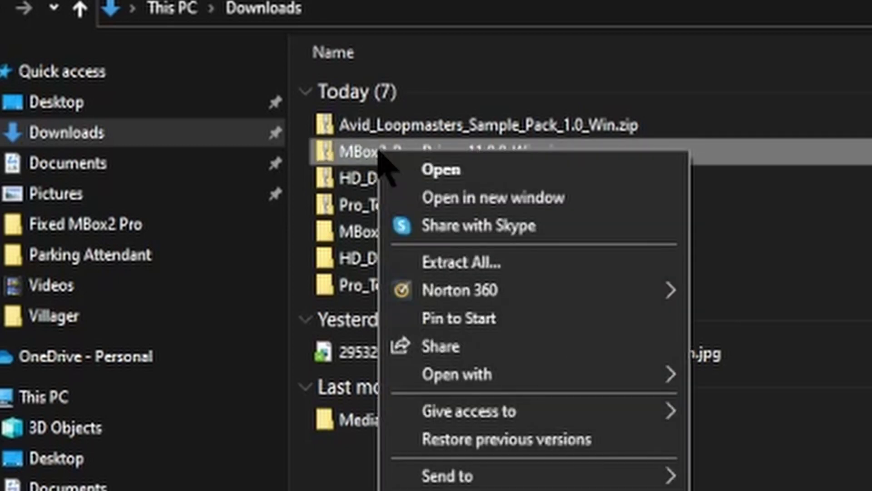
{"action": "left_click", "coordinate": [453, 265]}
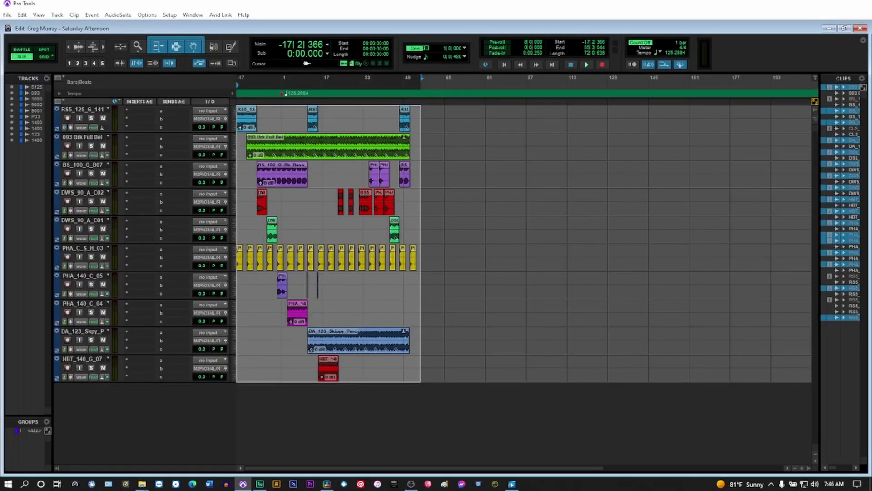
- Start playback of the Saturday Afternoon session from the transport
{"action": "left_click", "coordinate": [586, 64]}
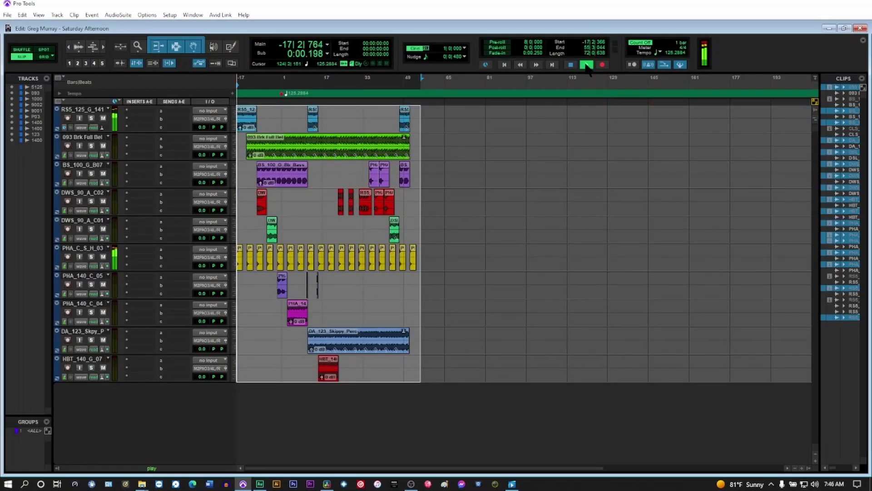